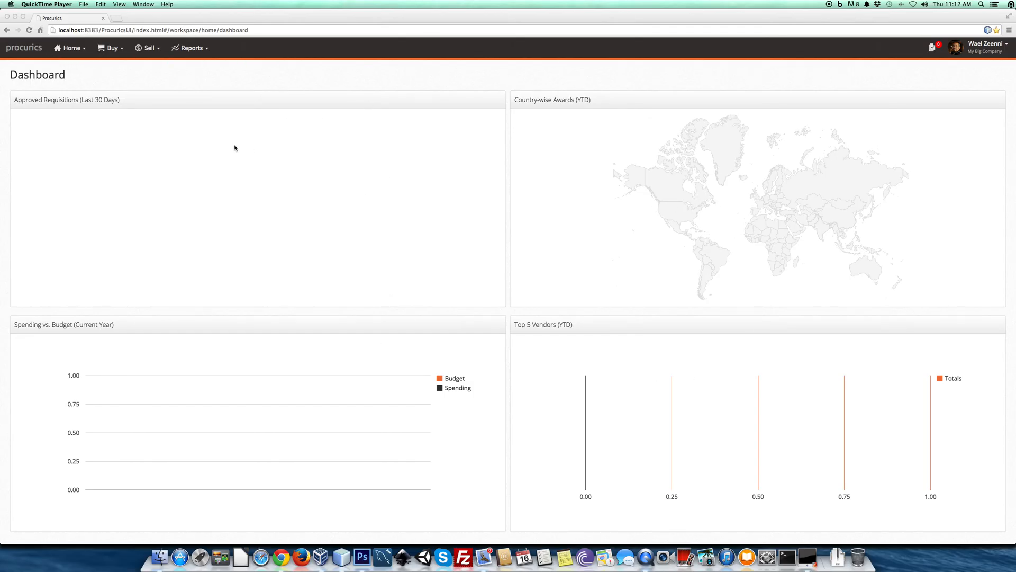
Examine the options offered under Home, Buy, Sell, Reports and the user account.
click(79, 55)
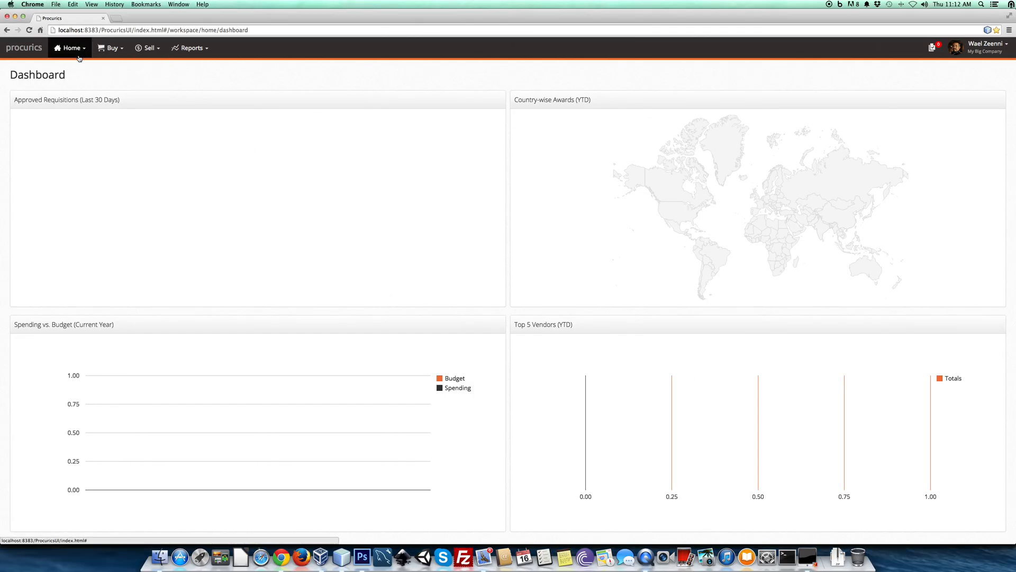
click(80, 55)
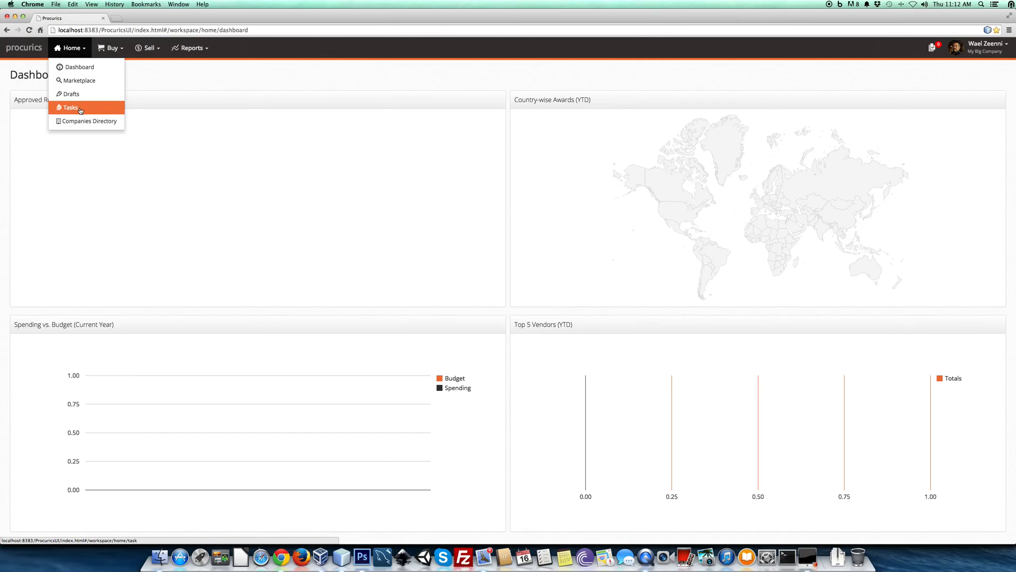
click(109, 47)
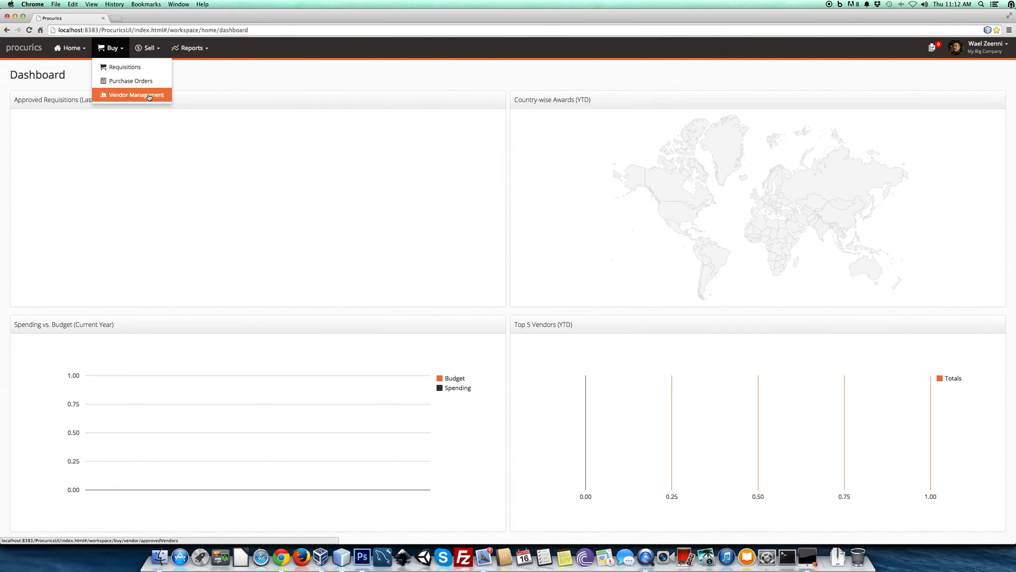
click(153, 48)
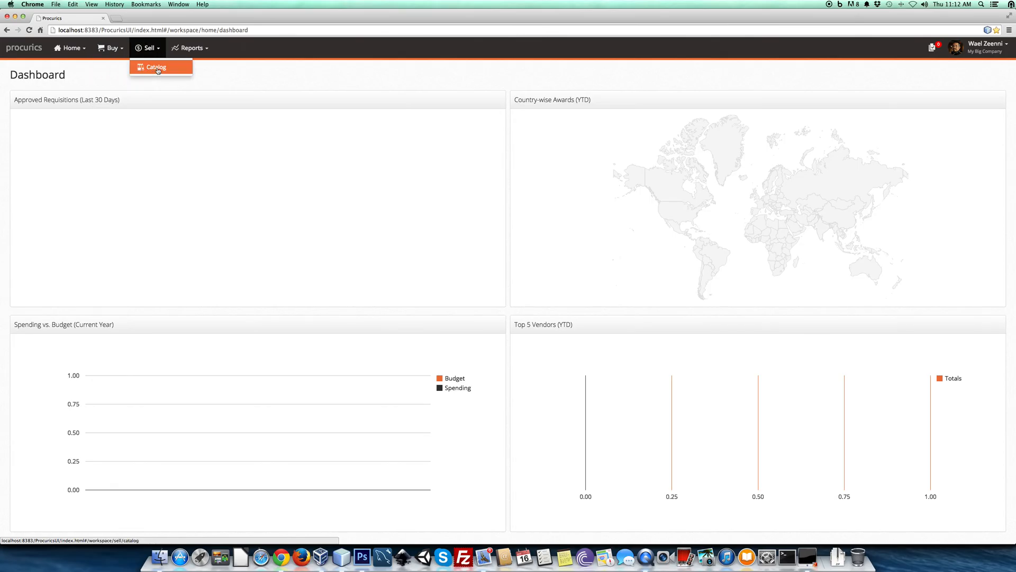
click(186, 49)
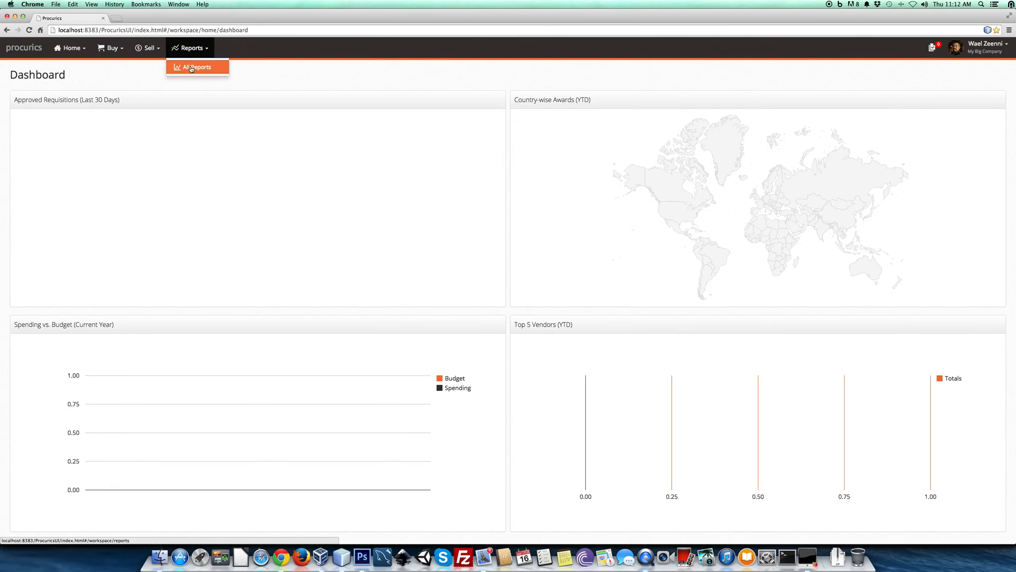
click(785, 70)
click(985, 46)
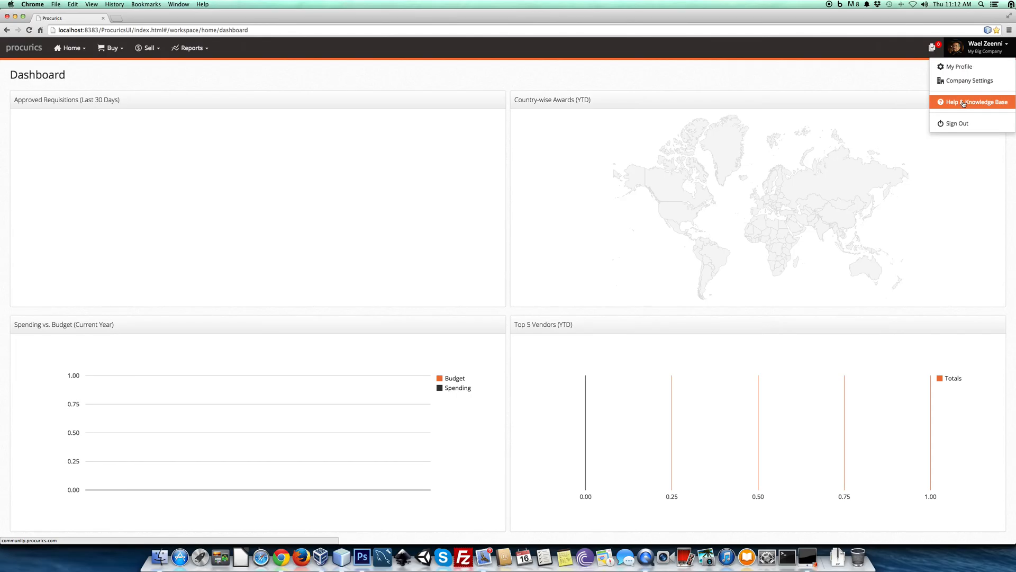
click(758, 62)
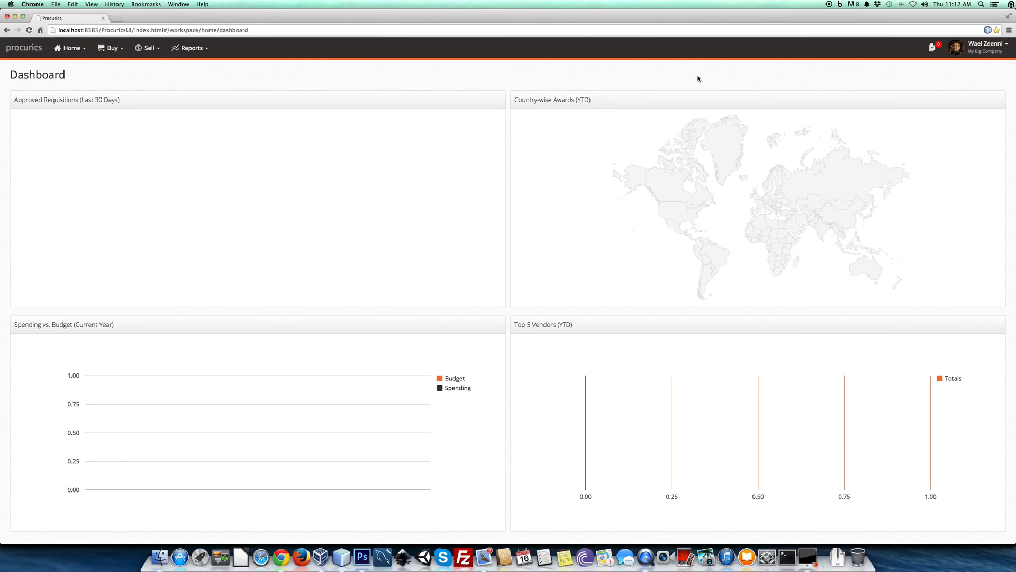
Open the Departments section of the company settings.
click(984, 46)
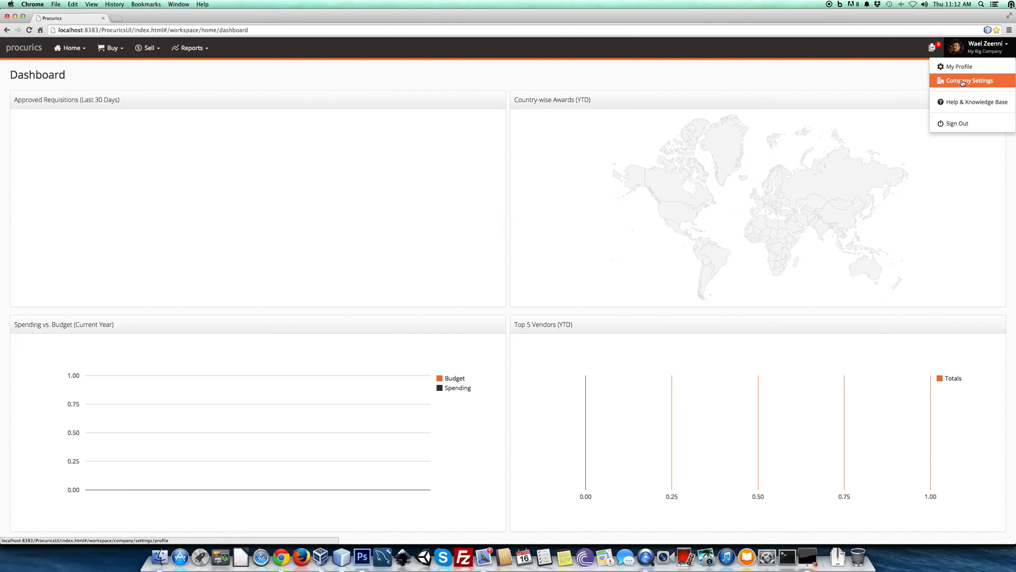
click(962, 82)
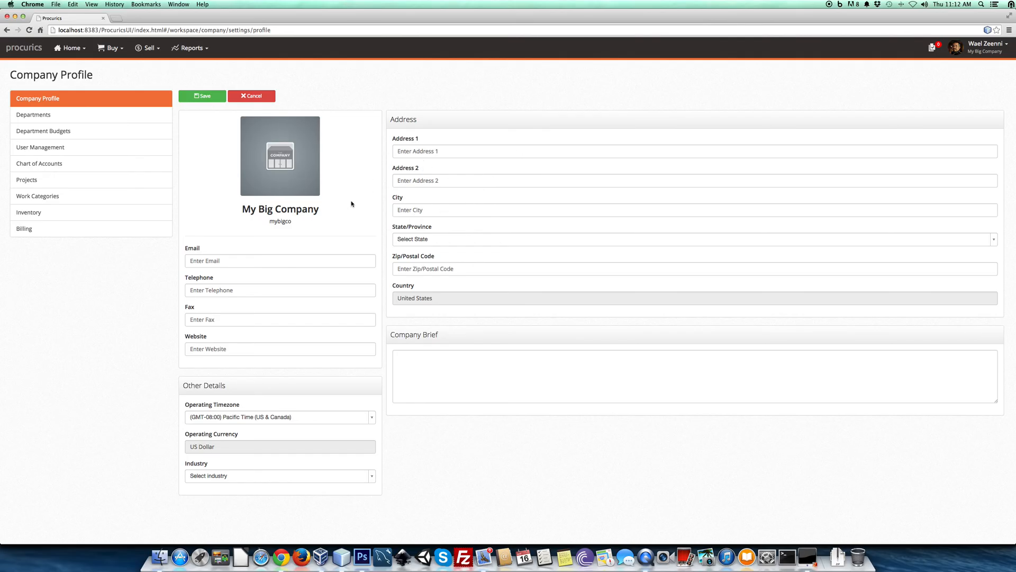
click(113, 117)
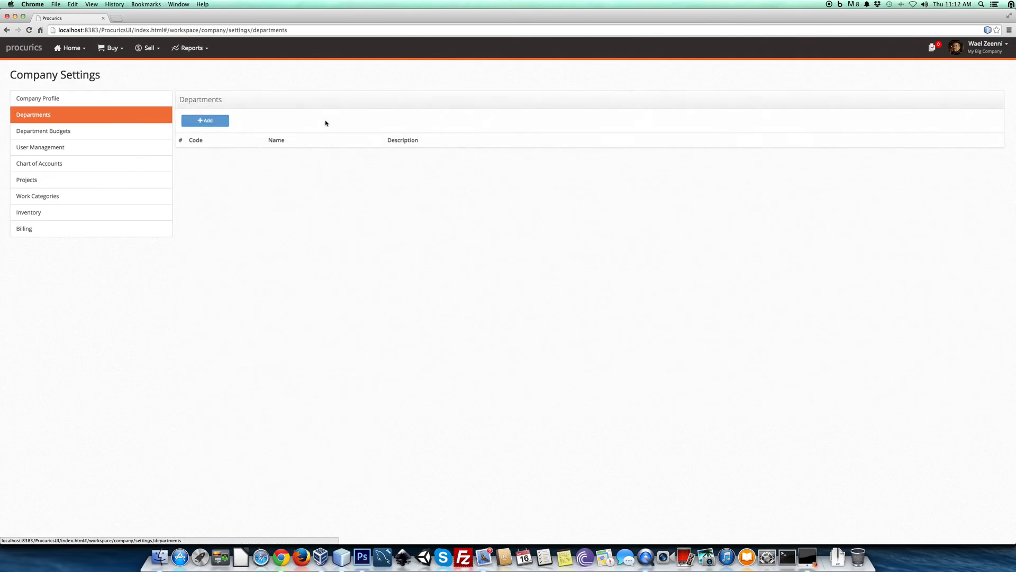
Start a new department with code DEP-001 and Engineering Department as both its name and description.
click(220, 125)
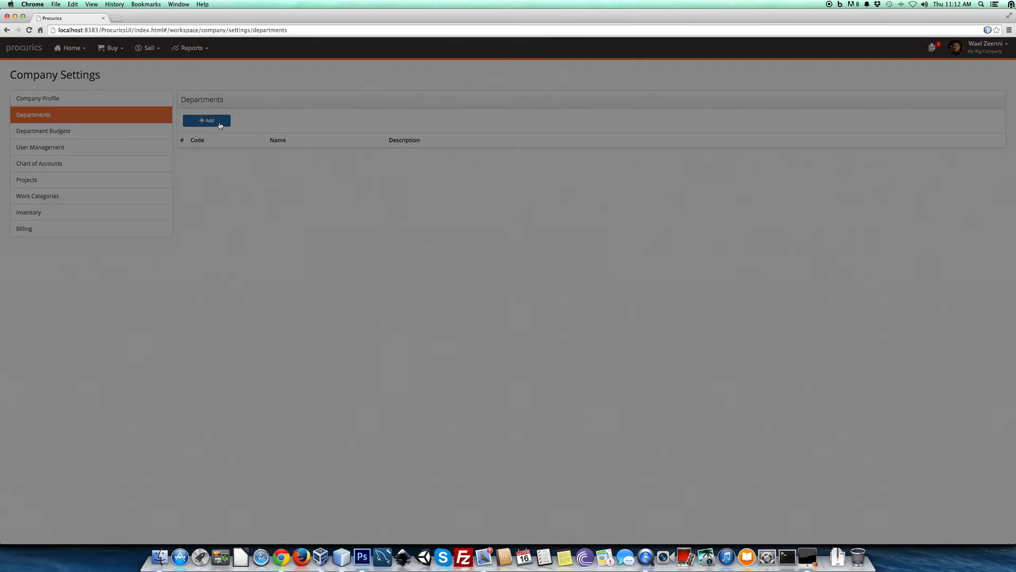
text(DEP-001)
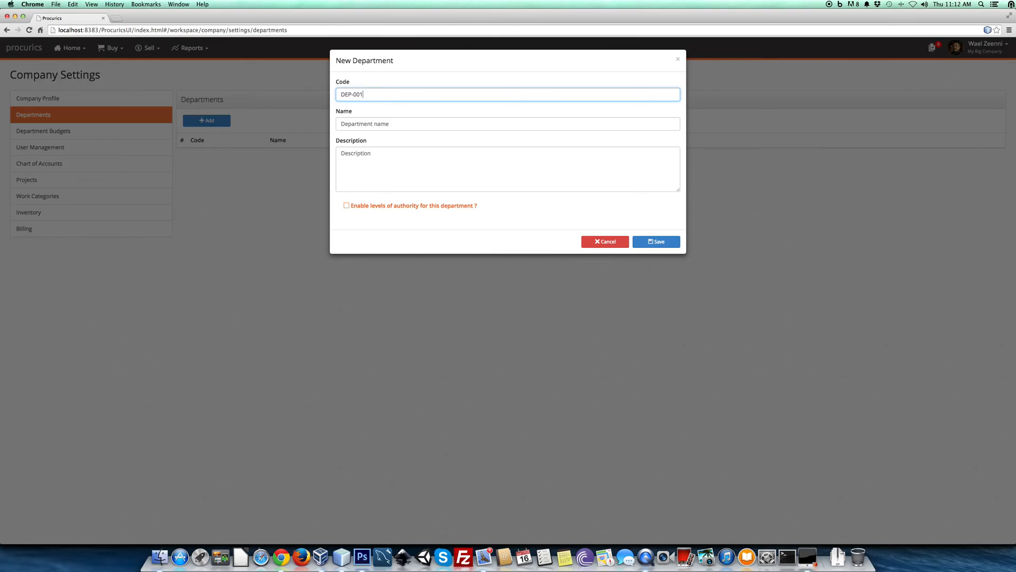
key(Tab)
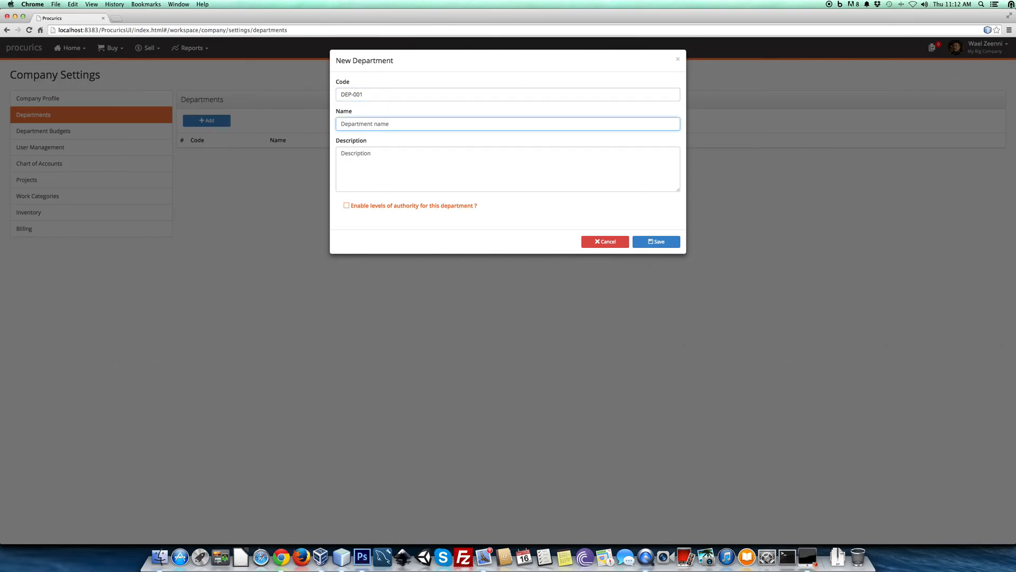
text(Engineering Department)
key(Tab)
key(shift+Tab)
key(super+c)
key(Tab)
key(super+v)
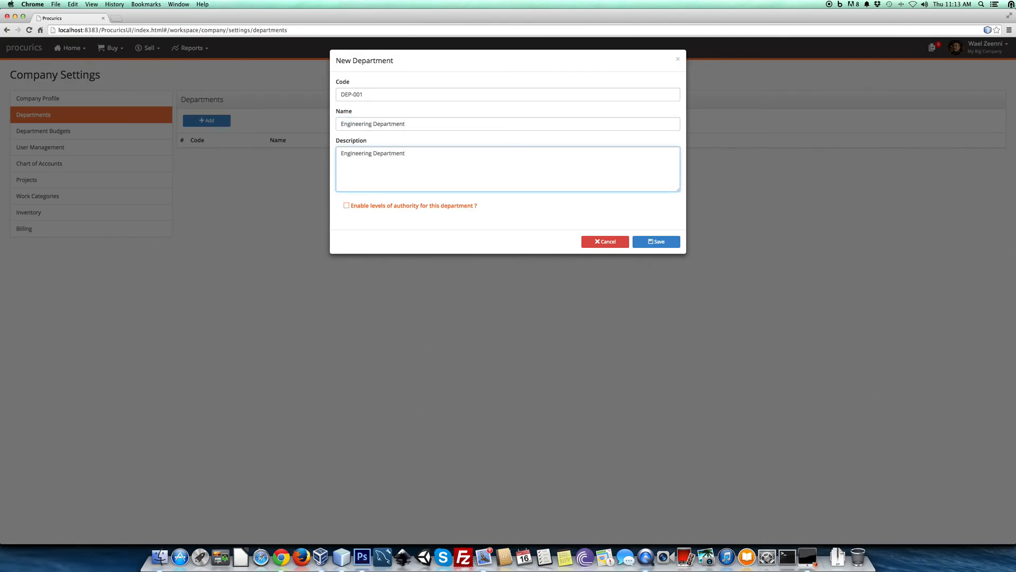
Enable levels of authority for the department, authorize the existing user up to 100000, and save the department.
click(346, 206)
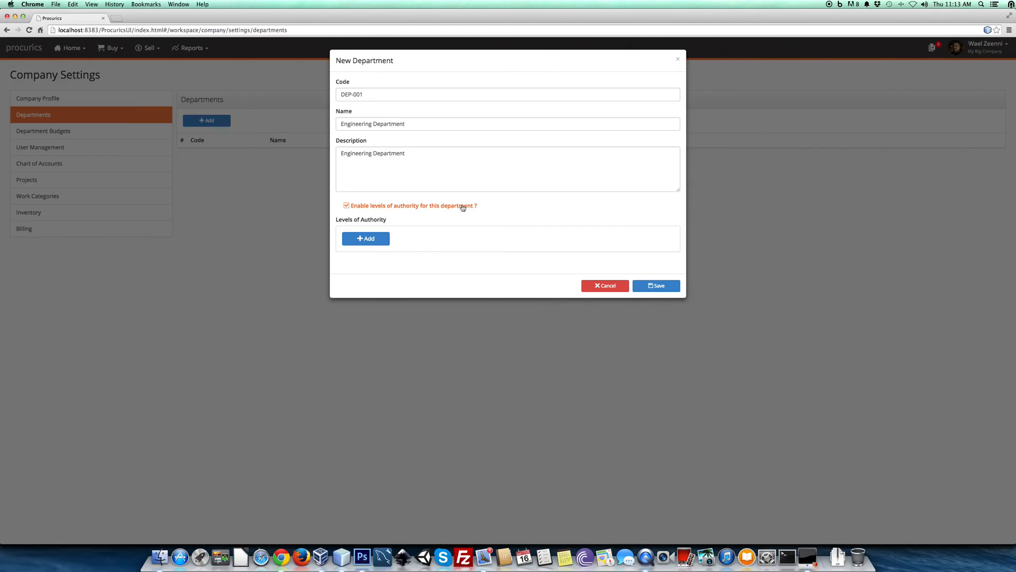
click(365, 238)
click(414, 264)
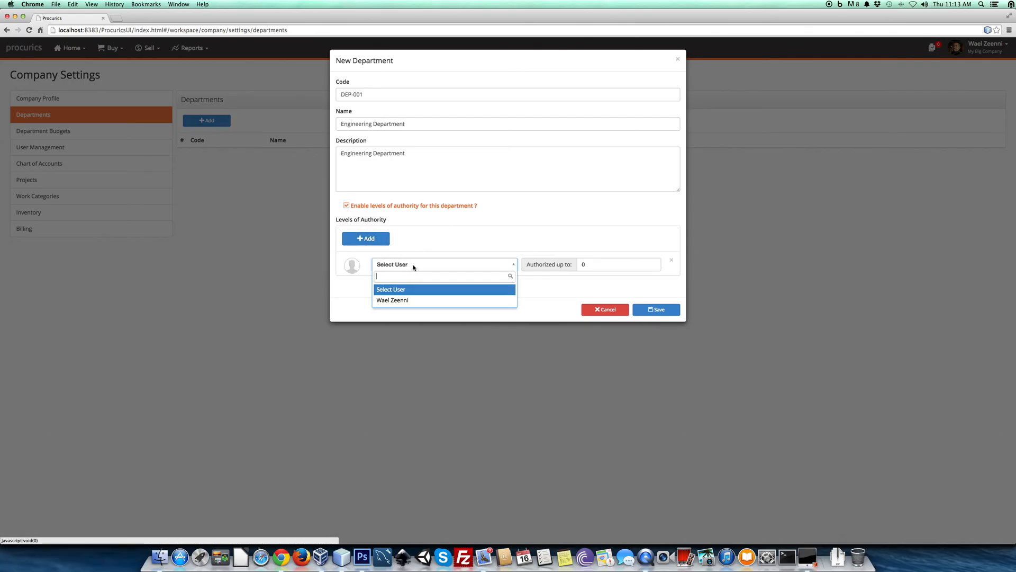
click(399, 301)
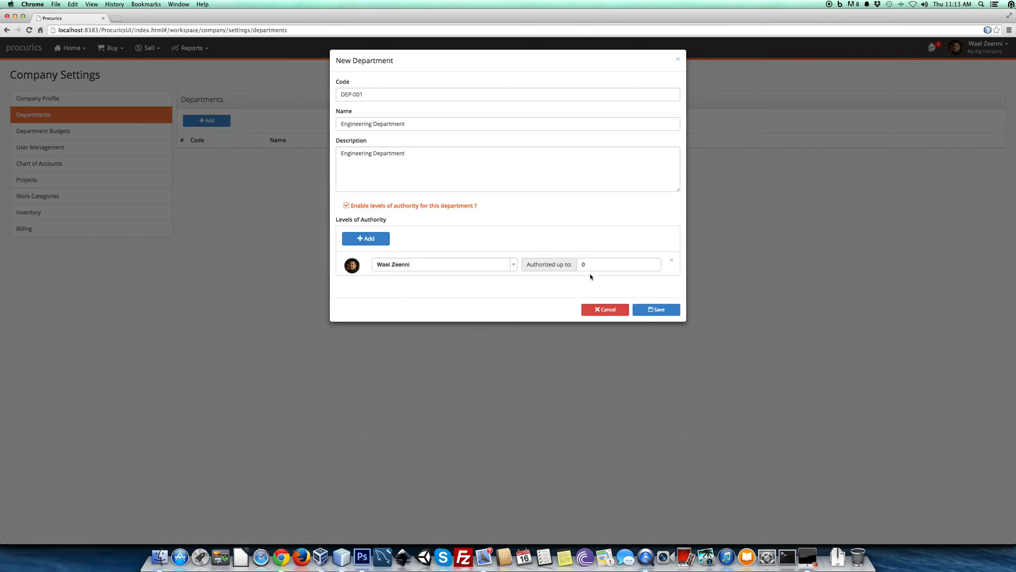
click(602, 264)
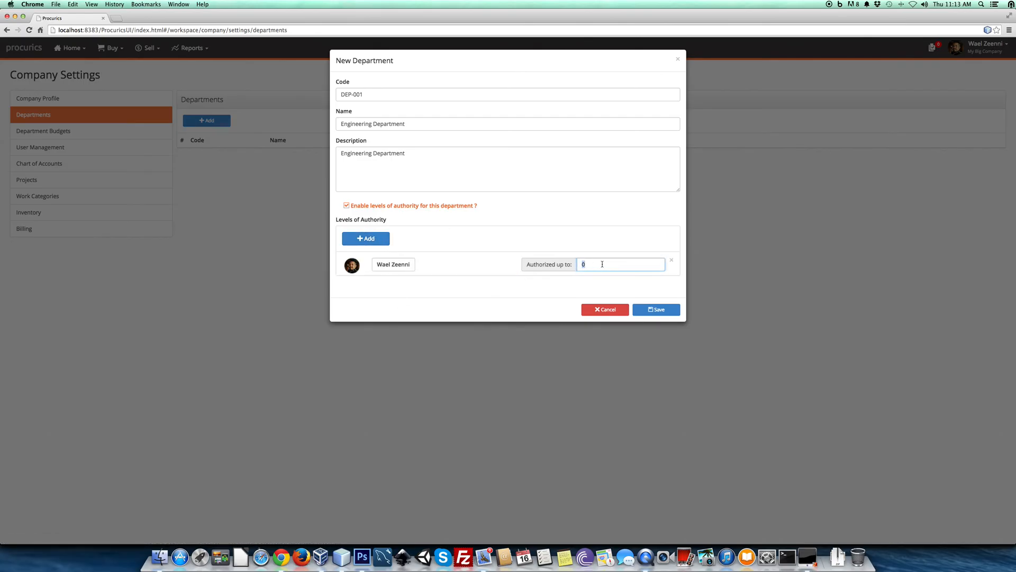
text(100000)
click(661, 311)
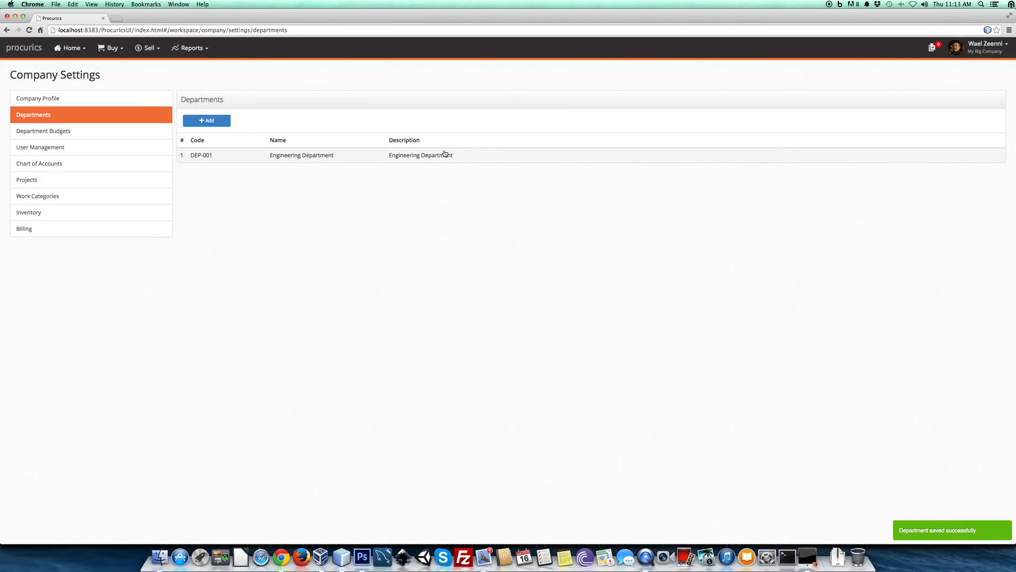
Start a new department budget for the Engineering Department with the from date 01/01/2014.
click(108, 133)
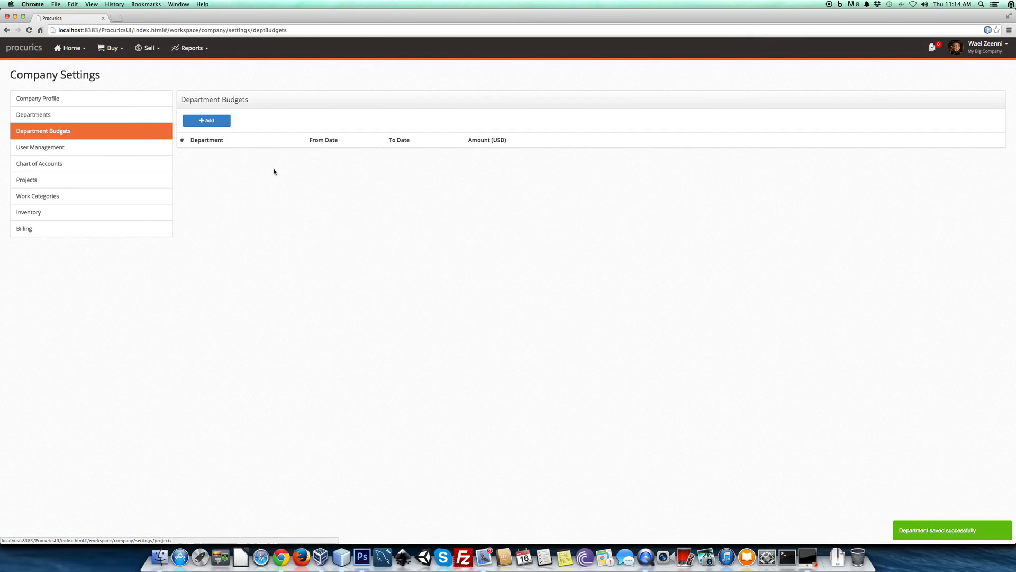
click(212, 121)
click(454, 96)
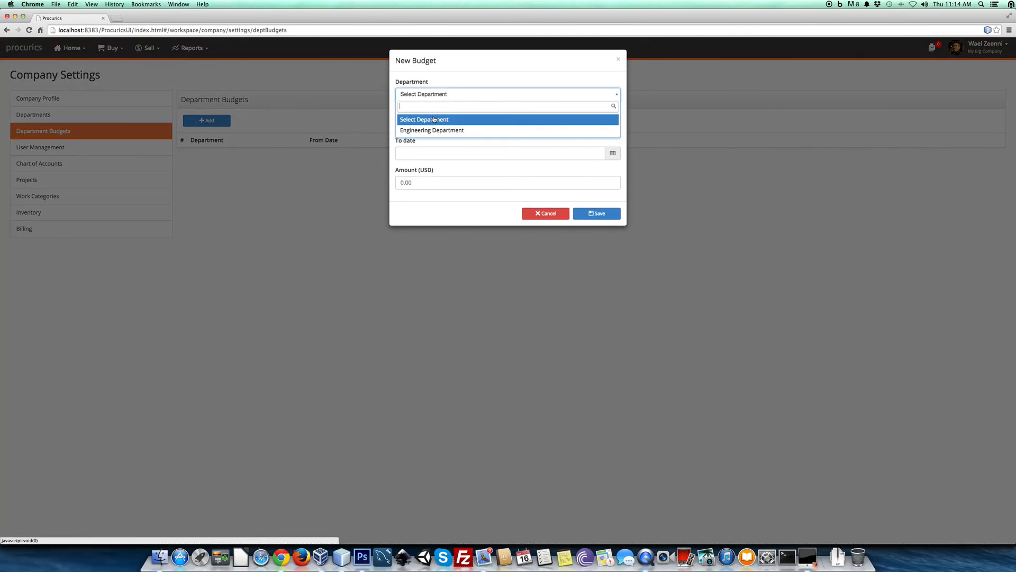
click(429, 132)
click(439, 124)
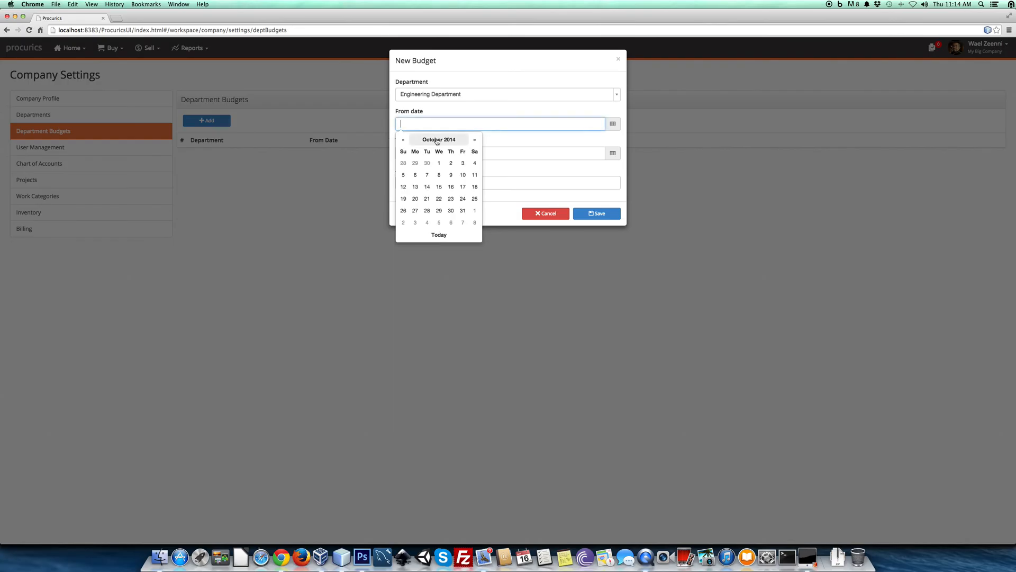
click(438, 140)
click(407, 158)
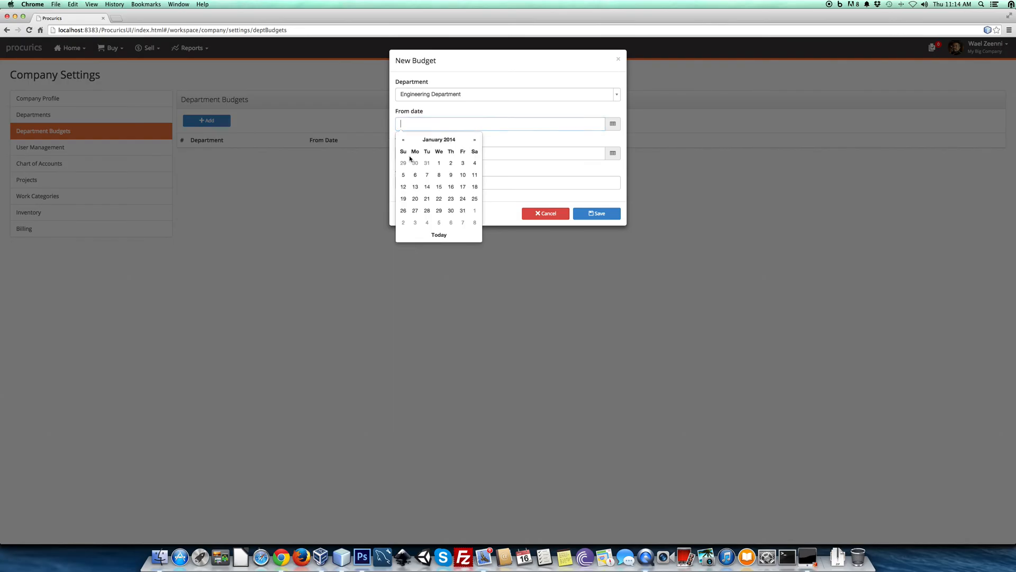
click(440, 163)
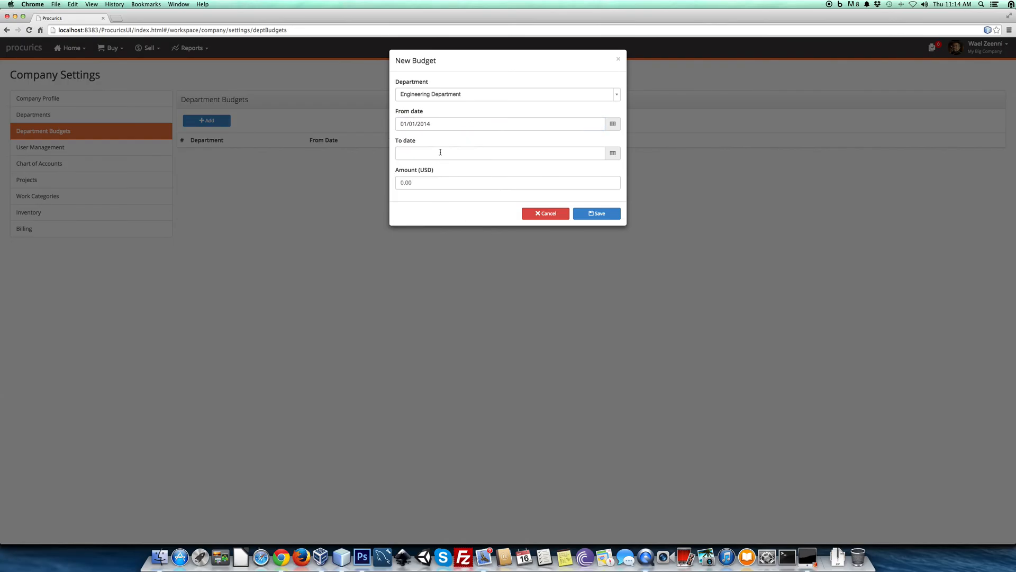
Set the budget's to date to 31/12/2014 and its amount to 500000 USD, and save it.
click(440, 152)
click(474, 170)
click(474, 169)
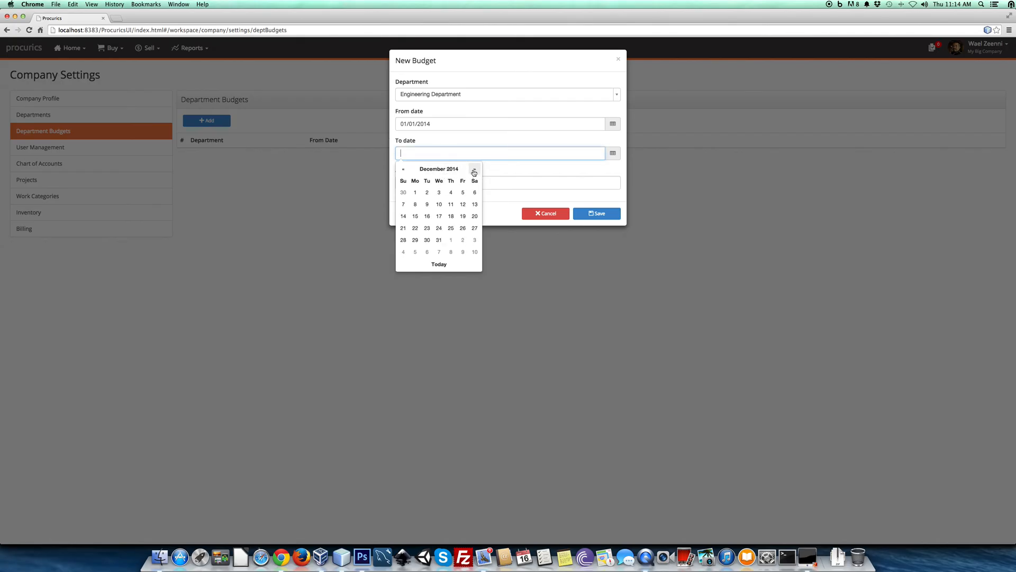
click(439, 240)
click(426, 184)
click(406, 182)
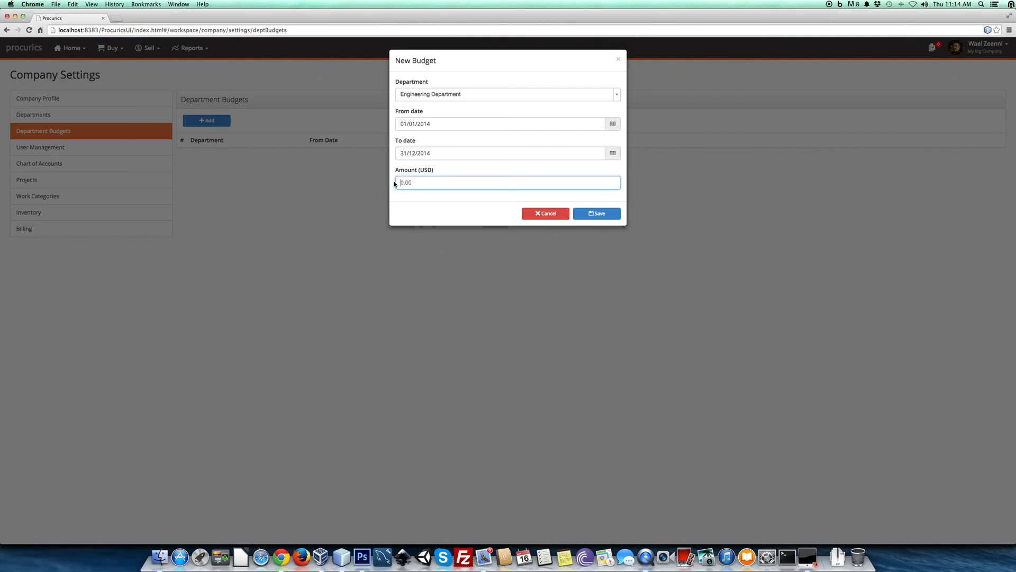
text(500000)
click(597, 213)
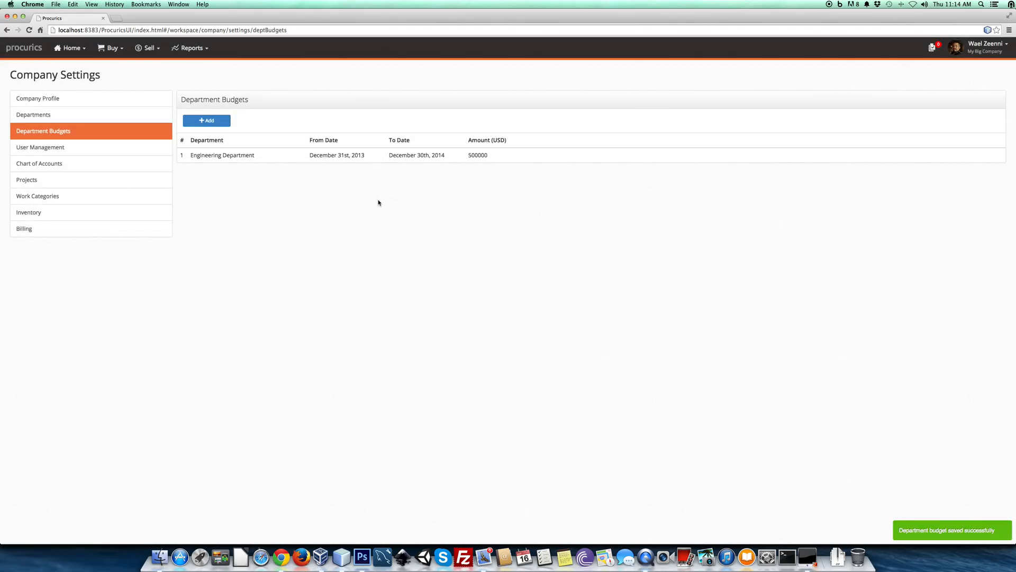
Edit the existing super user in User Management and assign the Engineering Department.
click(139, 152)
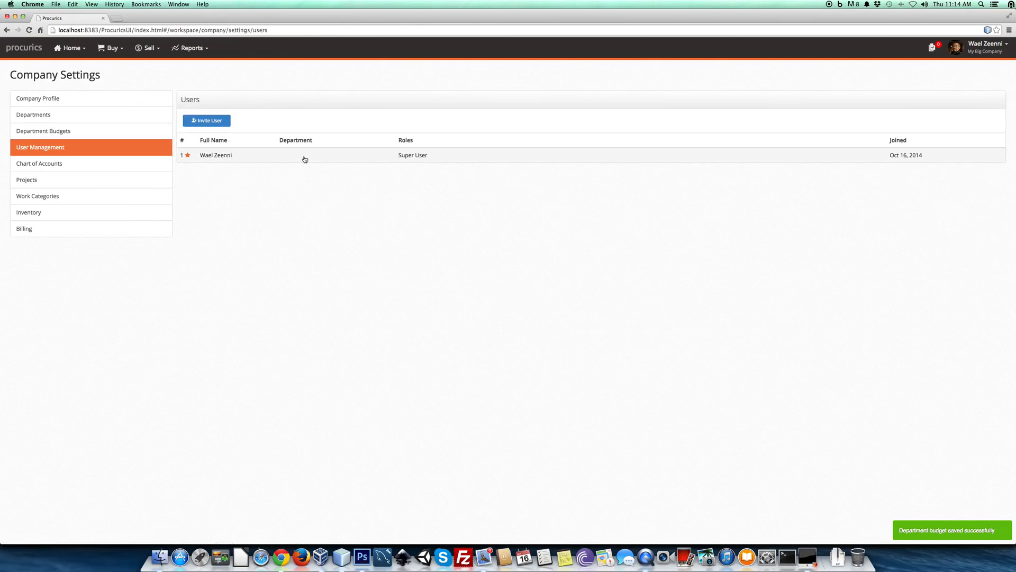
click(303, 158)
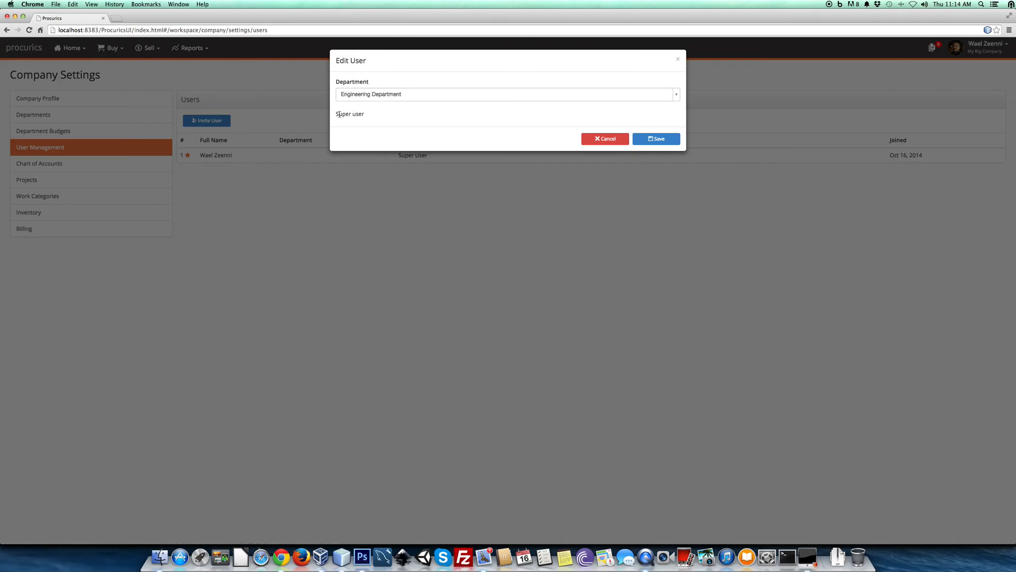
drag(337, 114, 365, 113)
click(388, 114)
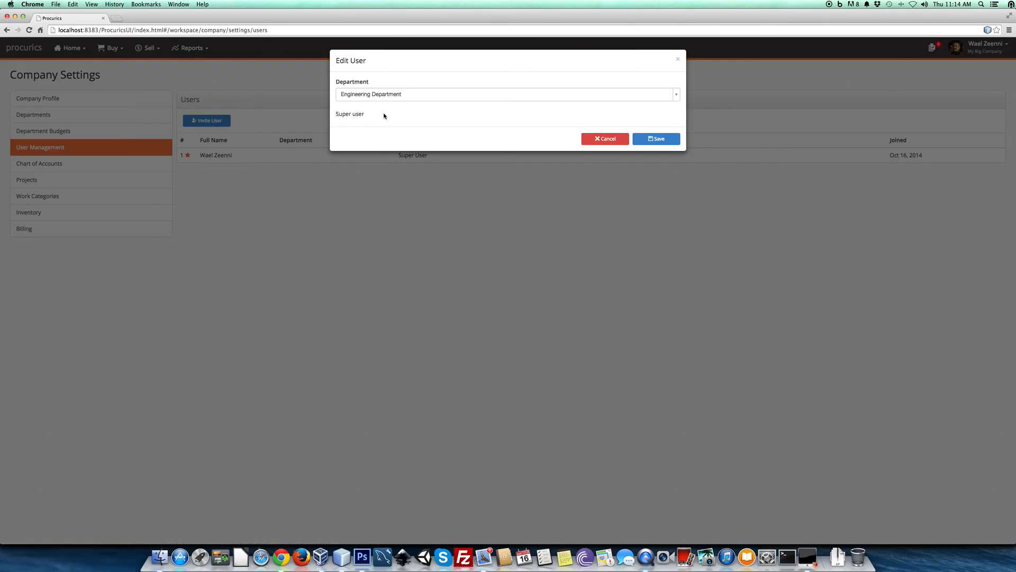